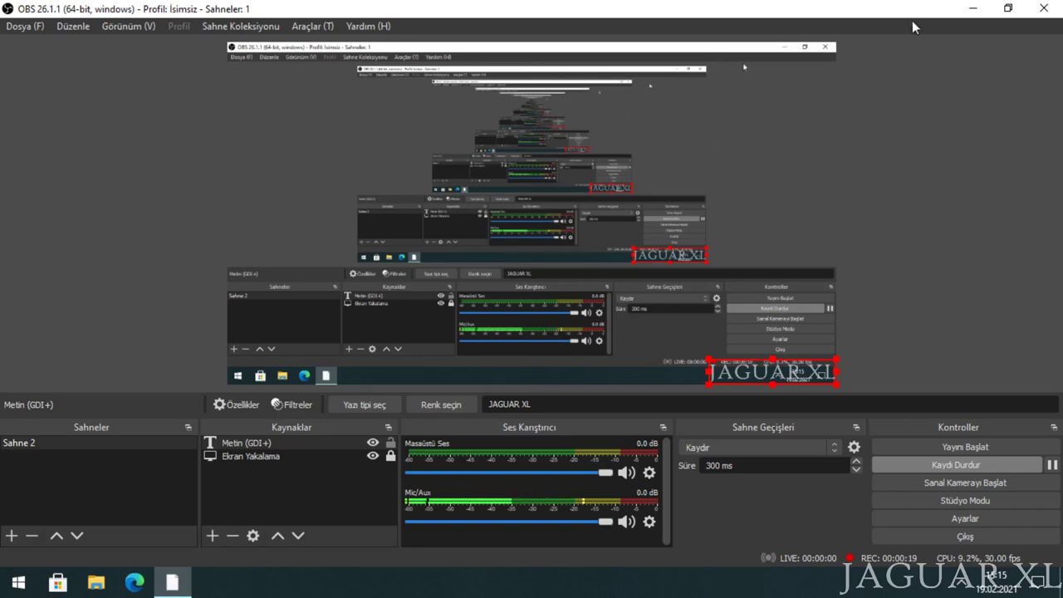
- Minimize OBS and search Windows for "GRA" to open the Grafik ayarları page
click(964, 8)
drag(860, 75, 537, 333)
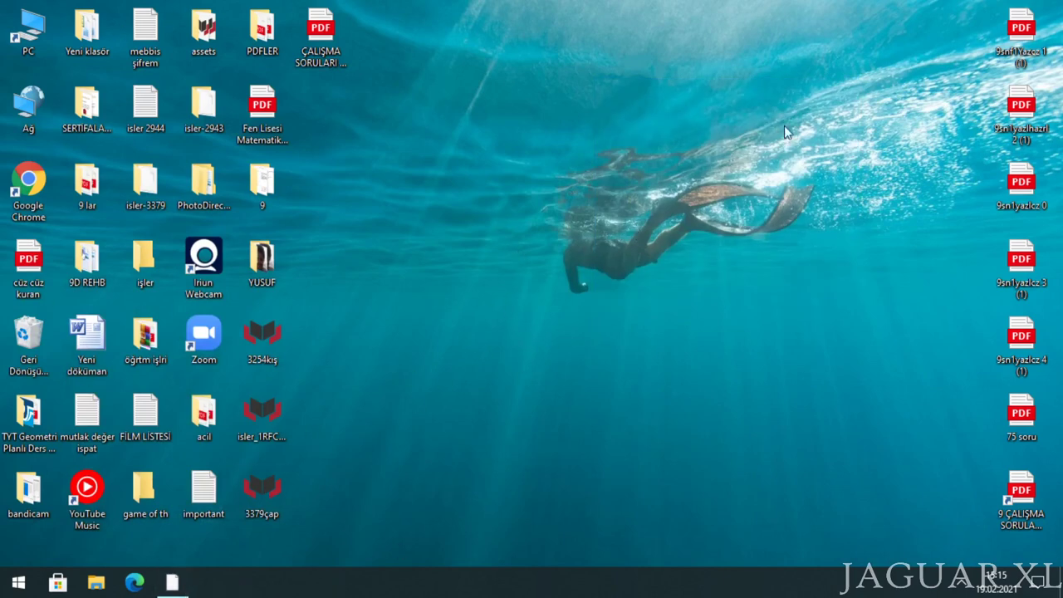
drag(823, 125, 531, 353)
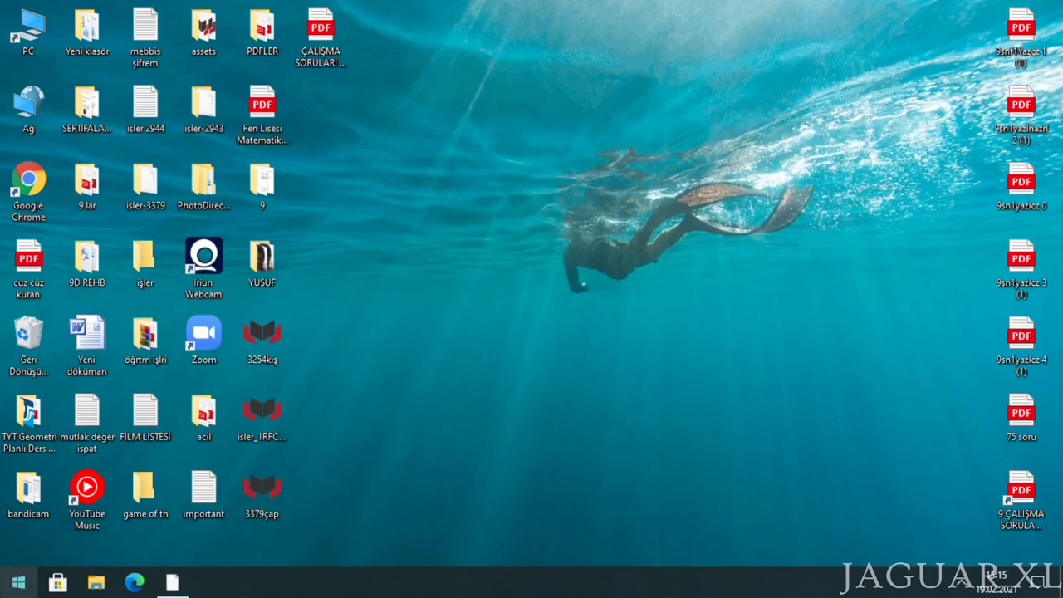
click(18, 583)
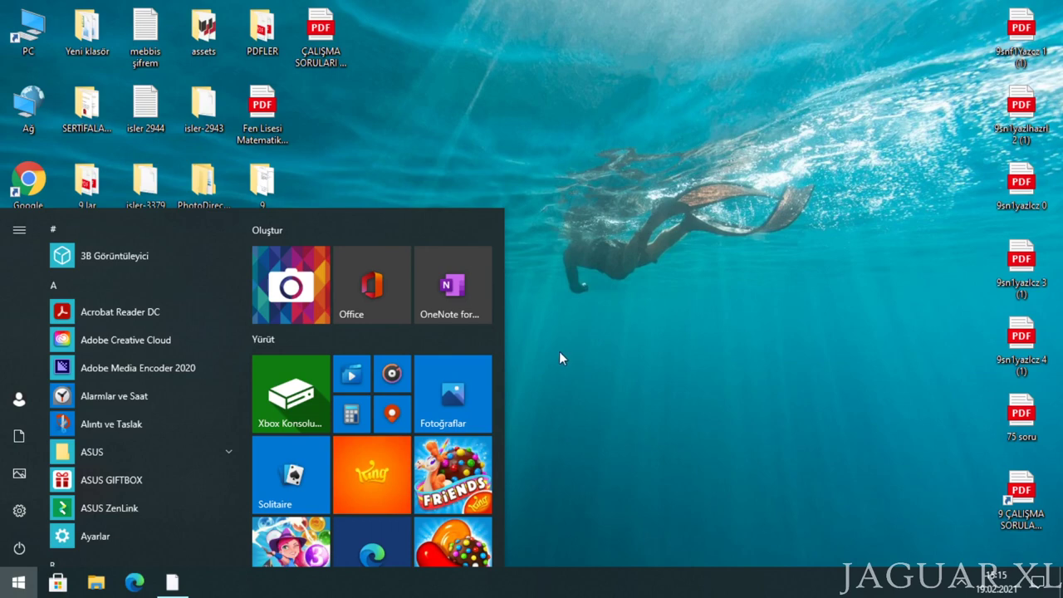
text(GRA)
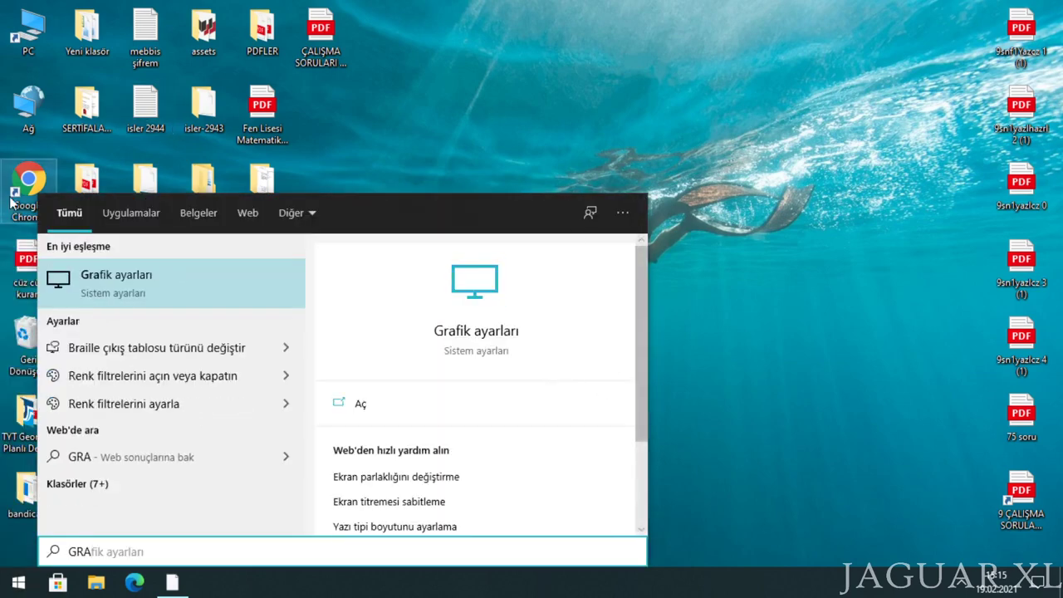
click(433, 415)
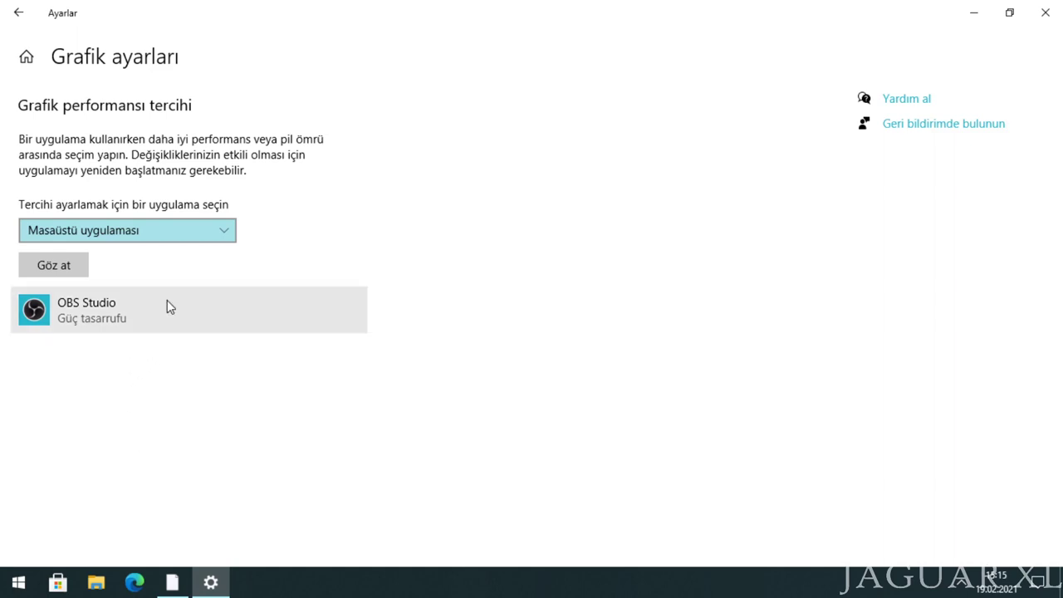
click(18, 581)
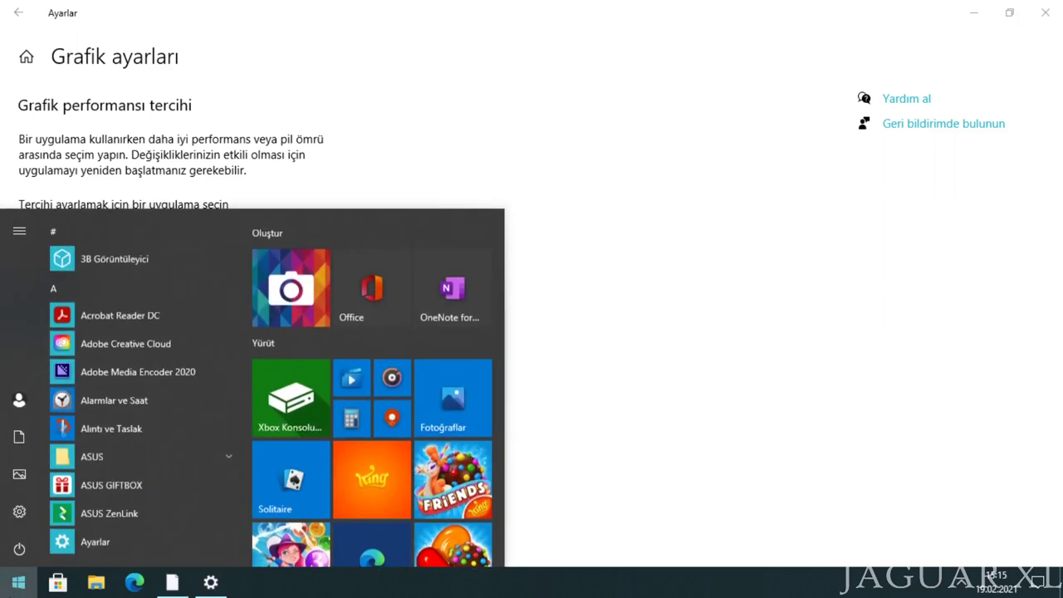
click(19, 581)
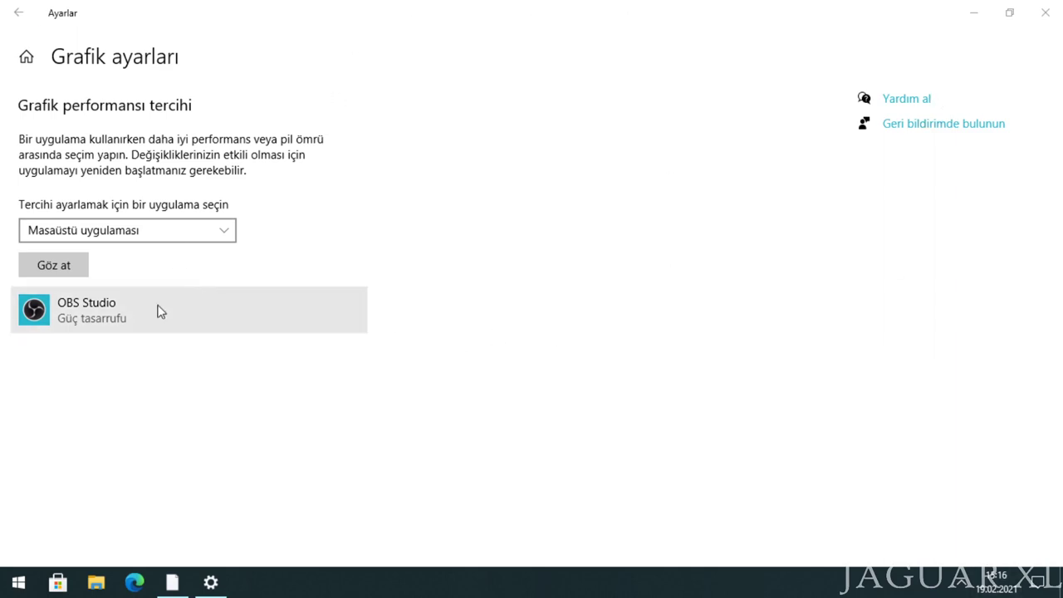
- Expand the OBS Studio entry, start browsing for a desktop app, and go to Program Files on OS (C:)
click(105, 315)
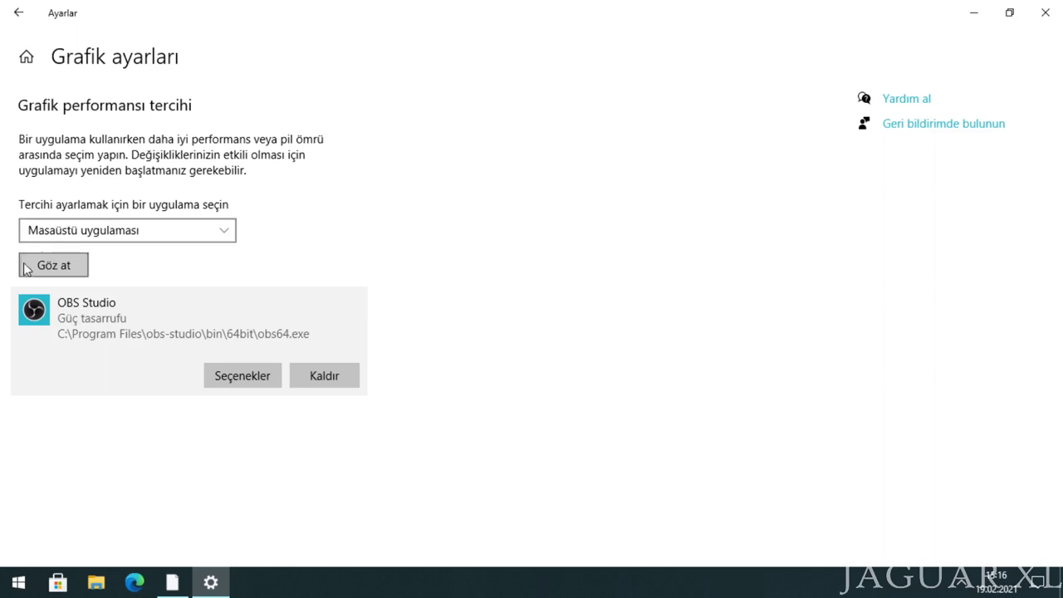
click(51, 268)
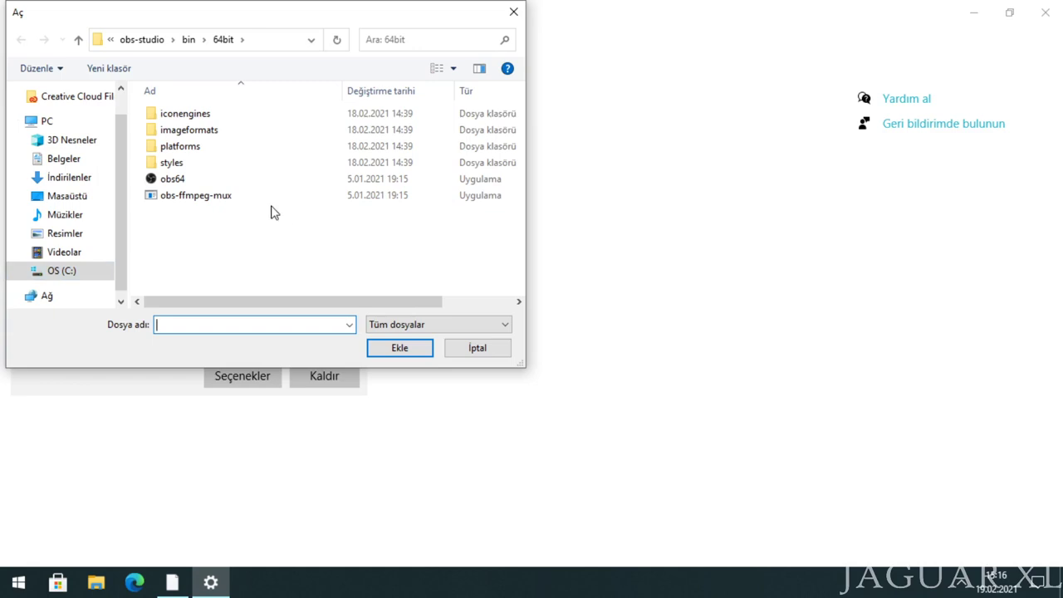
click(76, 274)
double_click(160, 260)
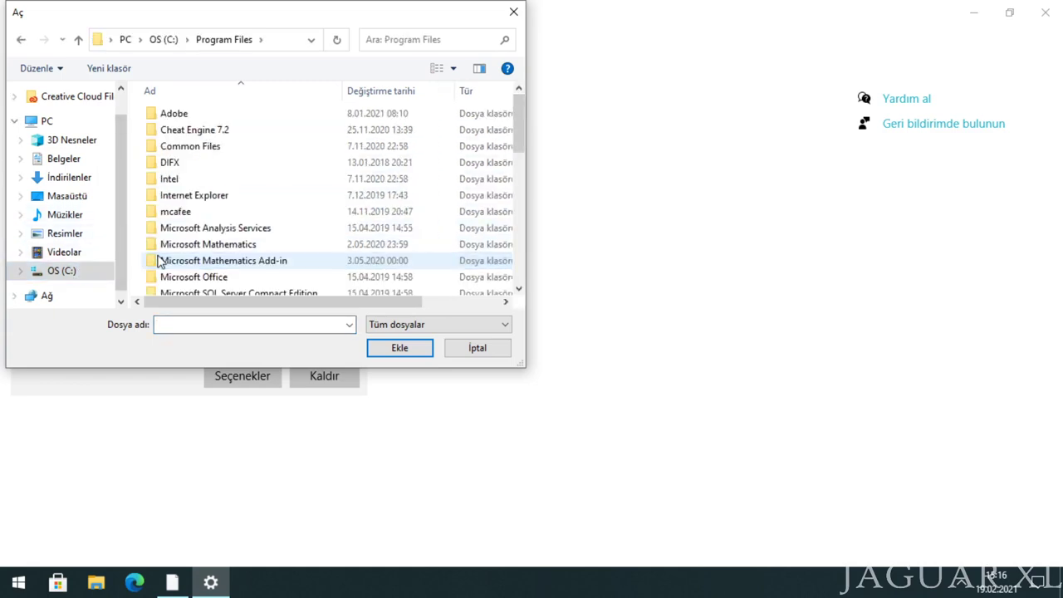
- Find and open the obs-studio folder inside Program Files
scroll(191, 240, down, 3)
scroll(194, 200, up, 1)
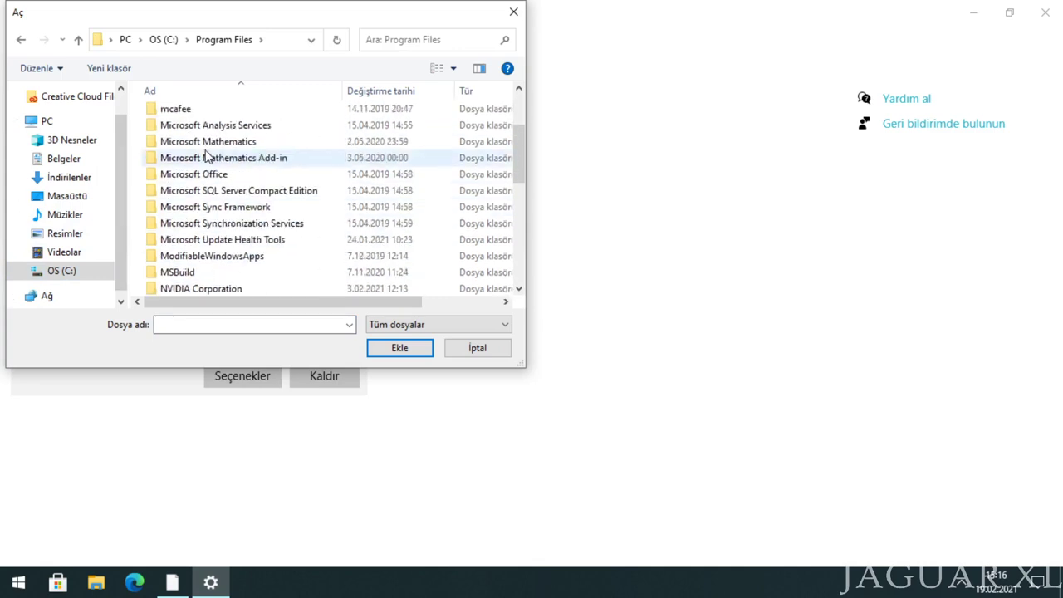
scroll(194, 166, down, 7)
scroll(199, 258, up, 5)
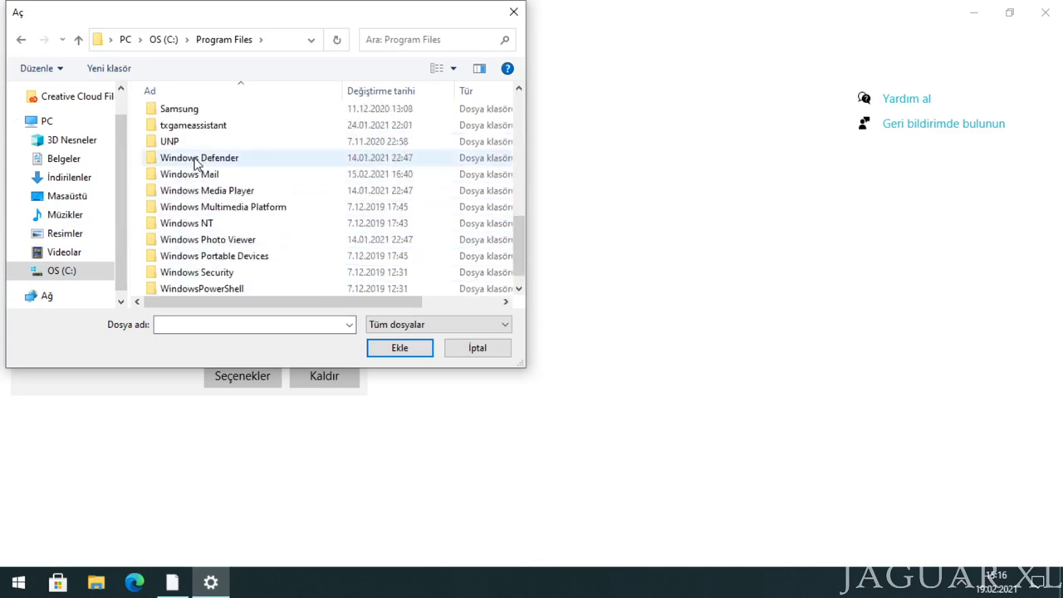
scroll(218, 238, down, 3)
scroll(220, 200, up, 1)
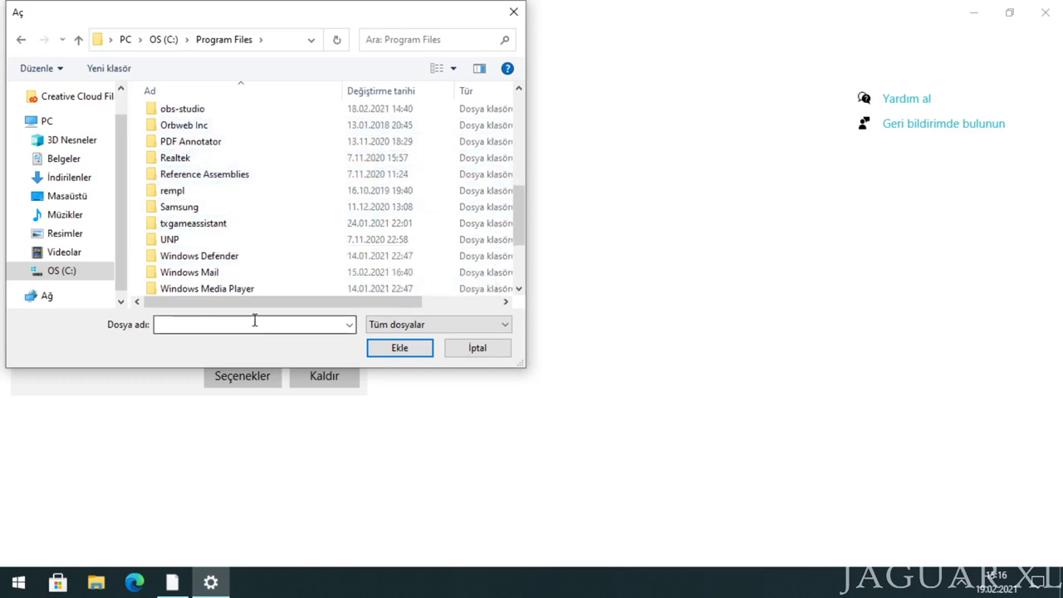
scroll(276, 214, up, 7)
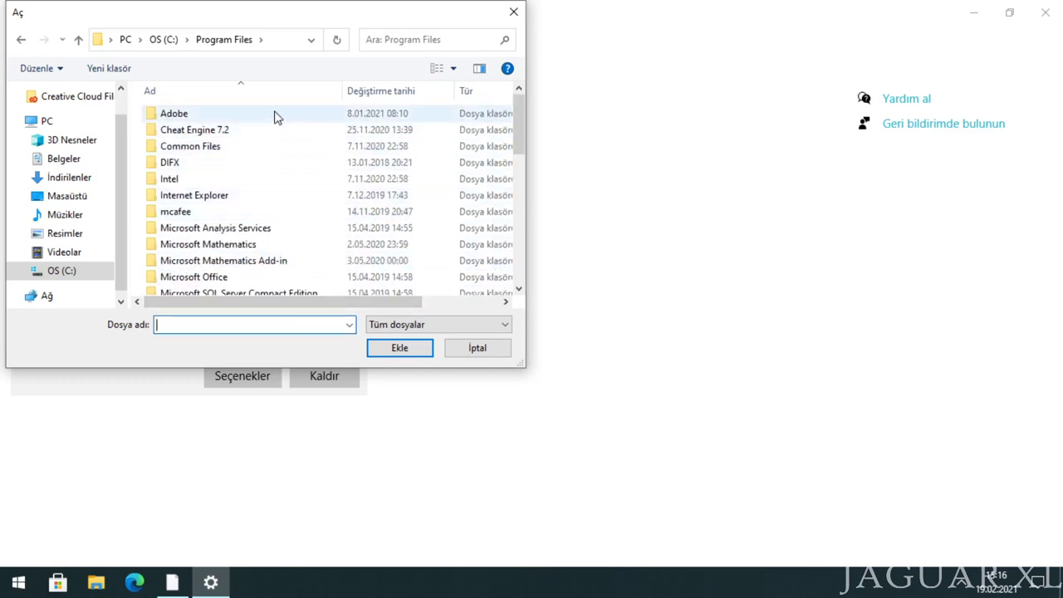
scroll(255, 130, down, 4)
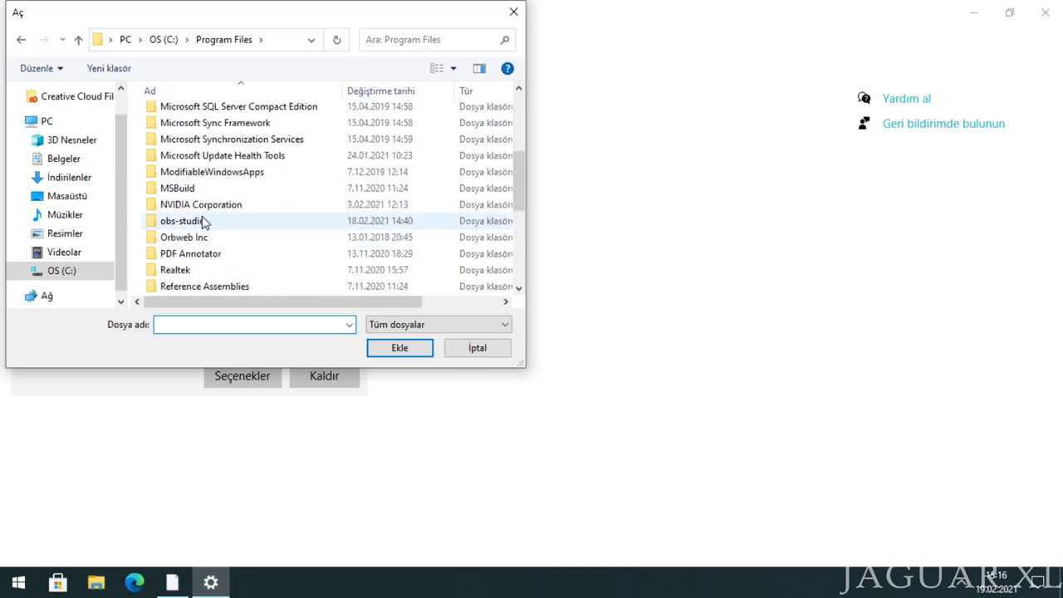
click(204, 222)
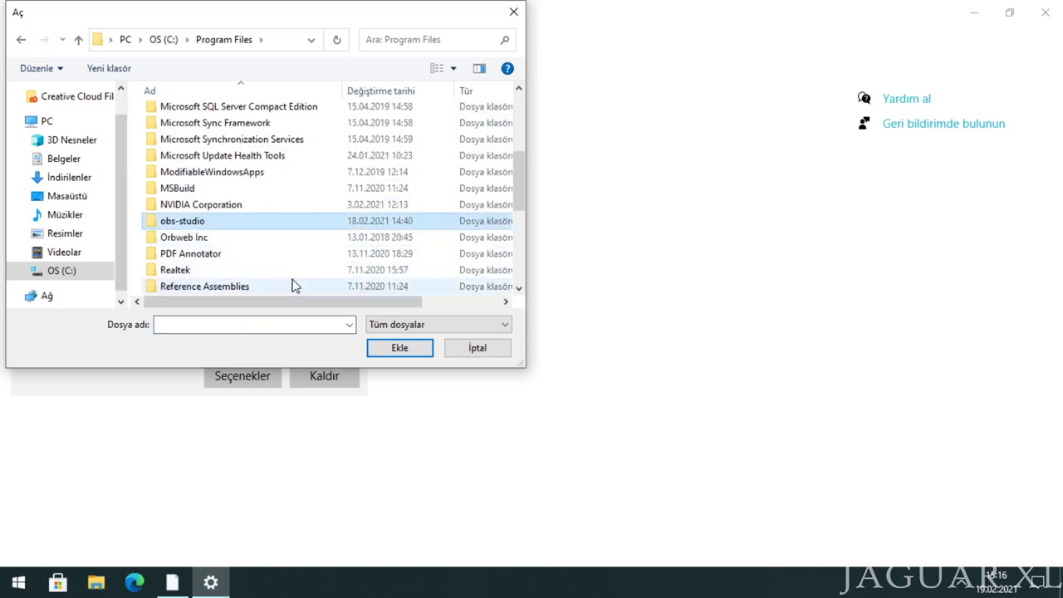
click(390, 351)
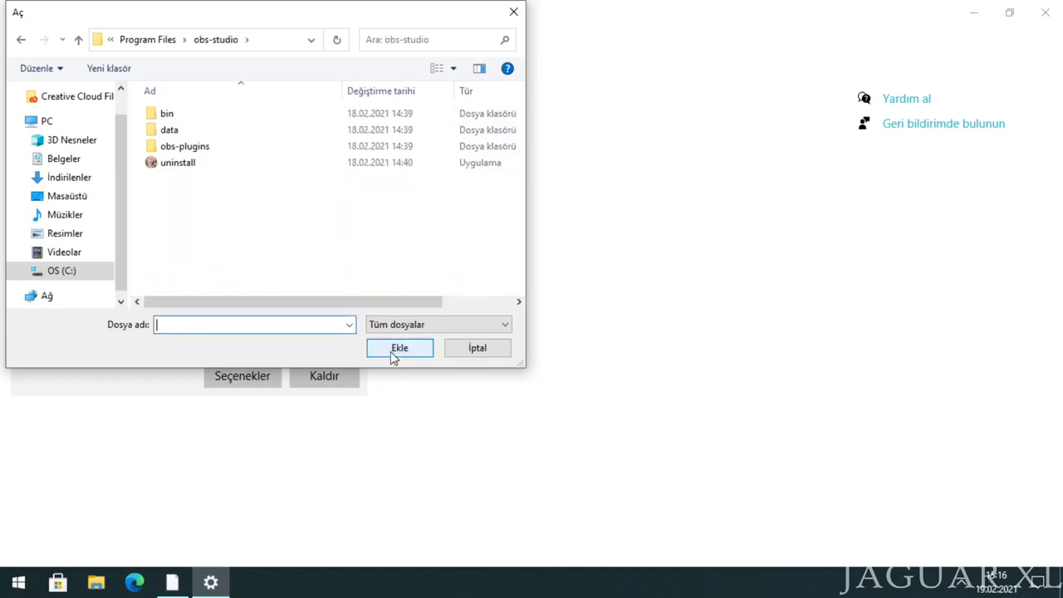
- Add the obs64 application from the bin\64bit subfolder to the graphics performance list
double_click(351, 116)
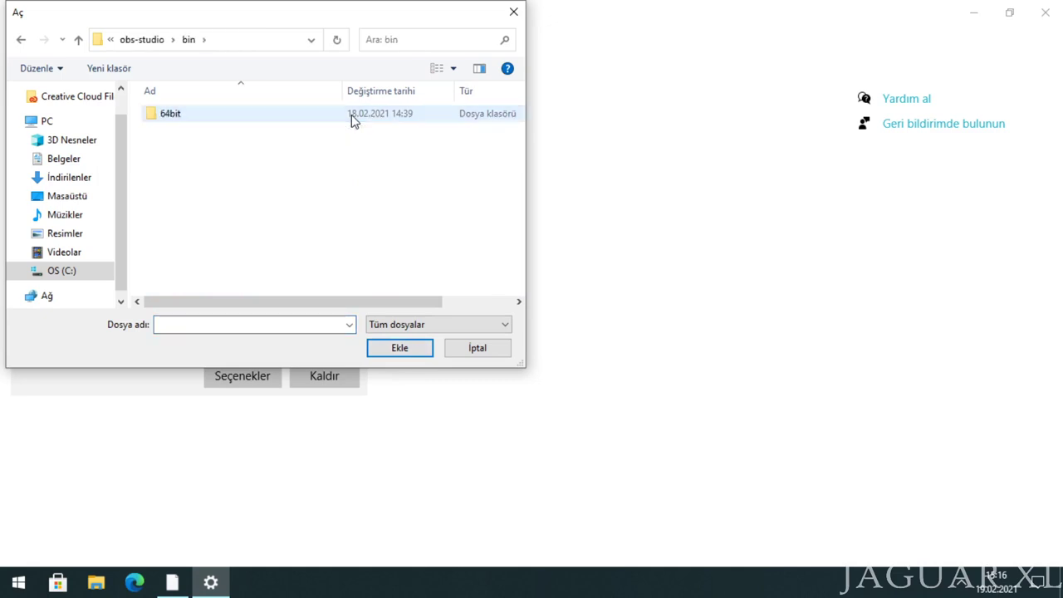
double_click(186, 116)
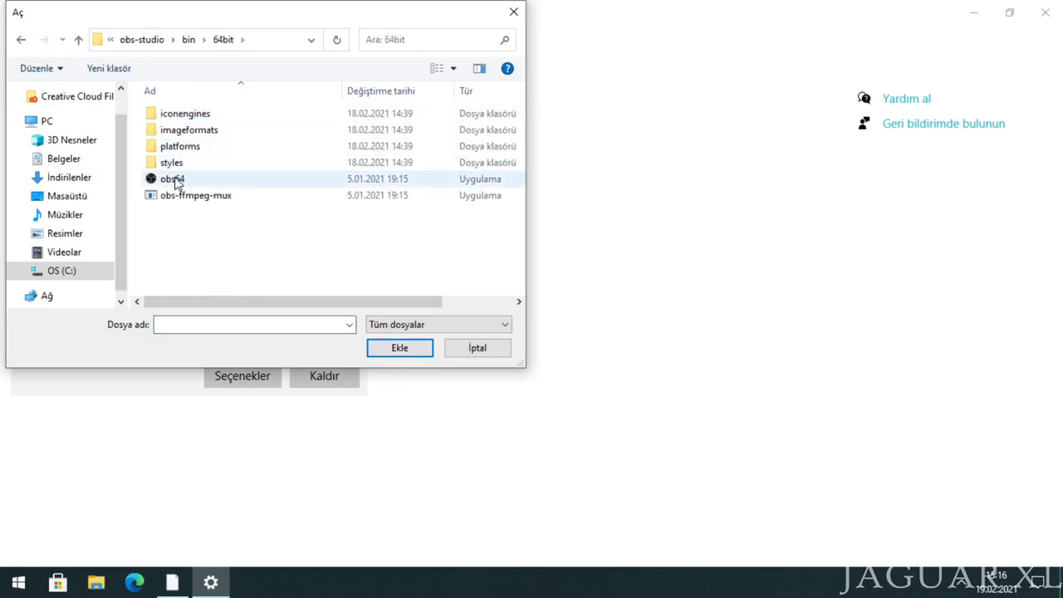
click(175, 181)
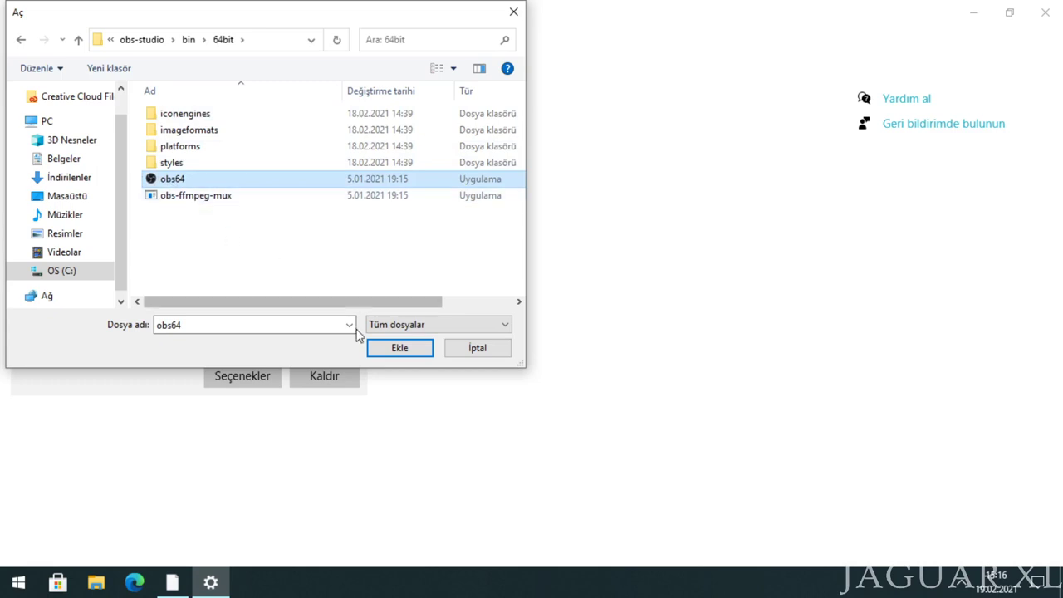
click(428, 351)
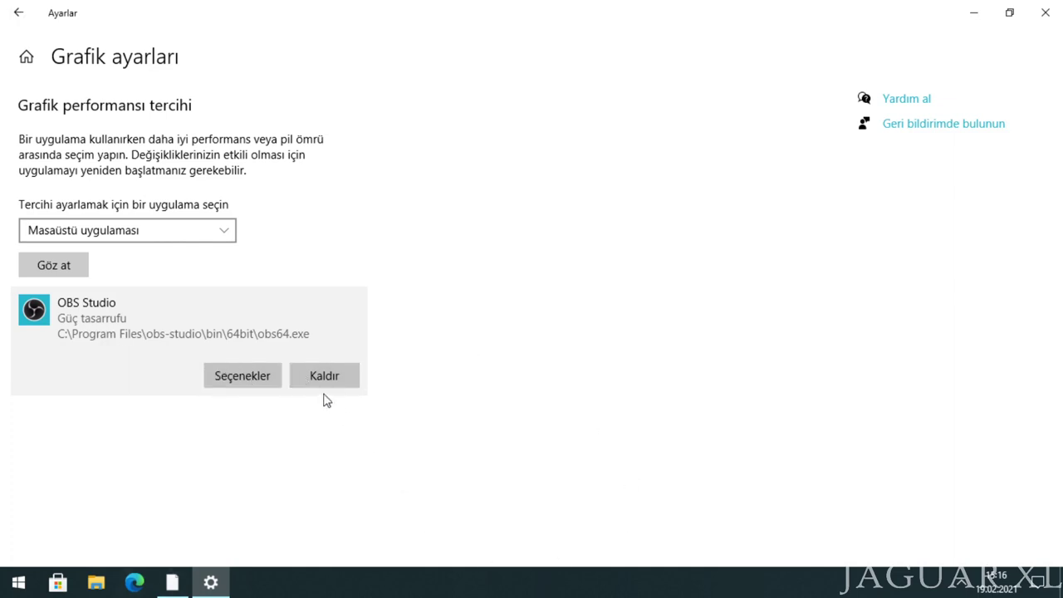
- Save the OBS Studio graphics preference as Güç tasarrufu and close the Settings window
click(249, 378)
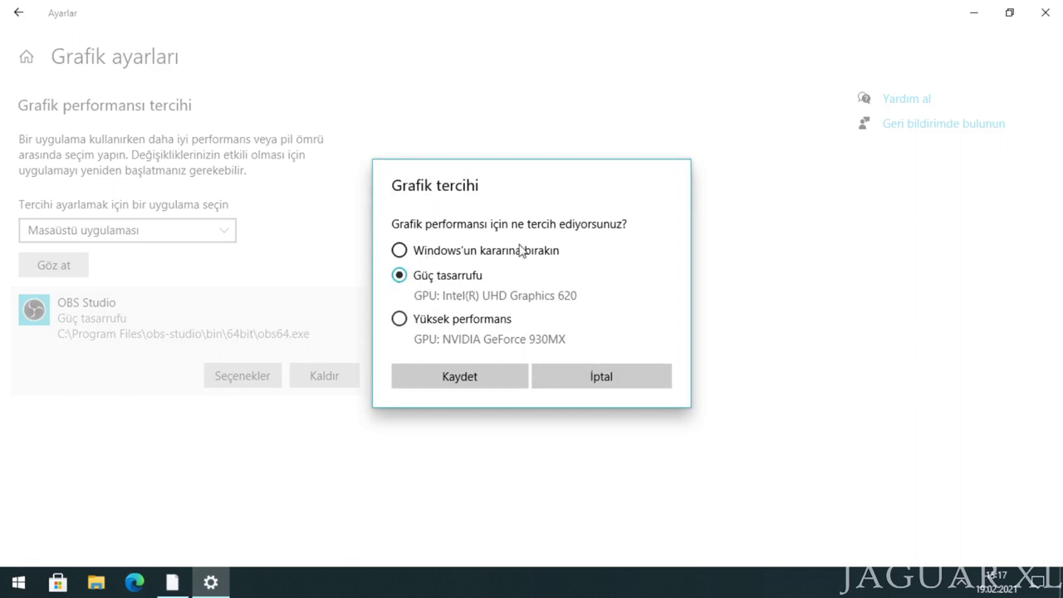
click(482, 385)
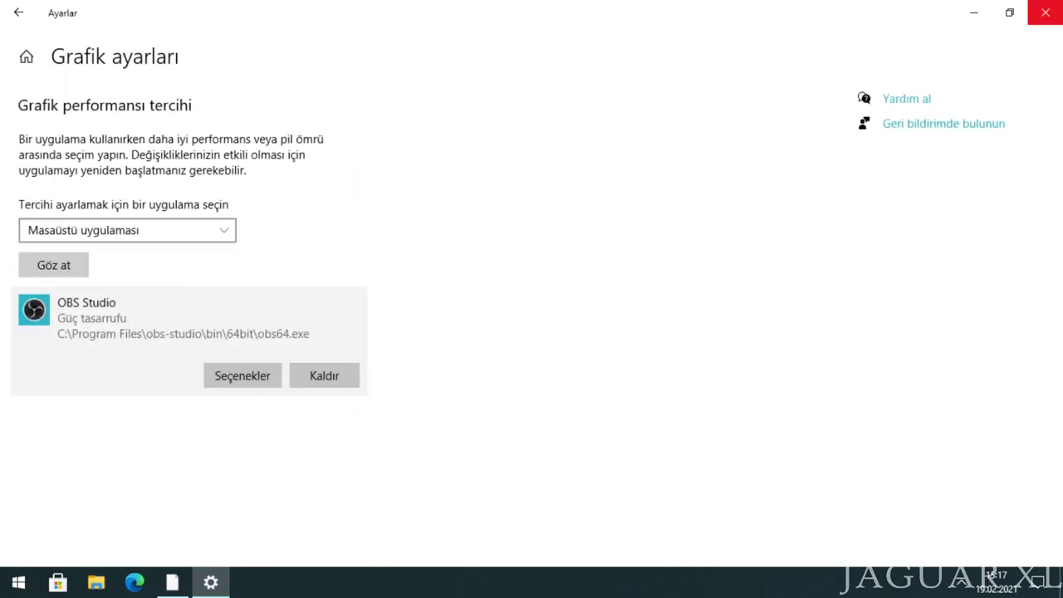
click(1045, 13)
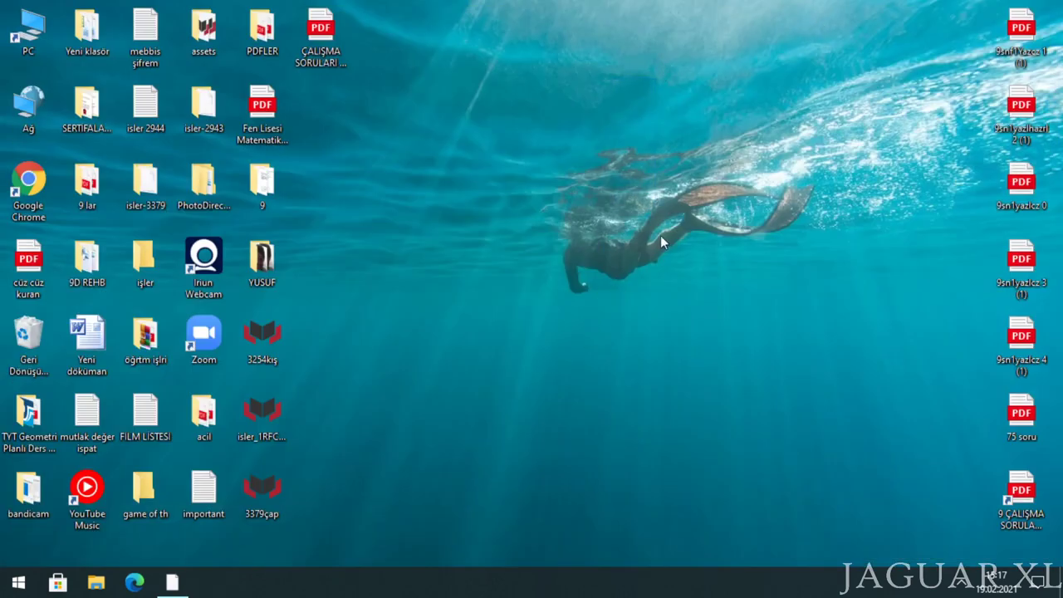
- Switch to NVIDIA Denetim Masası from the desktop
right_click(493, 280)
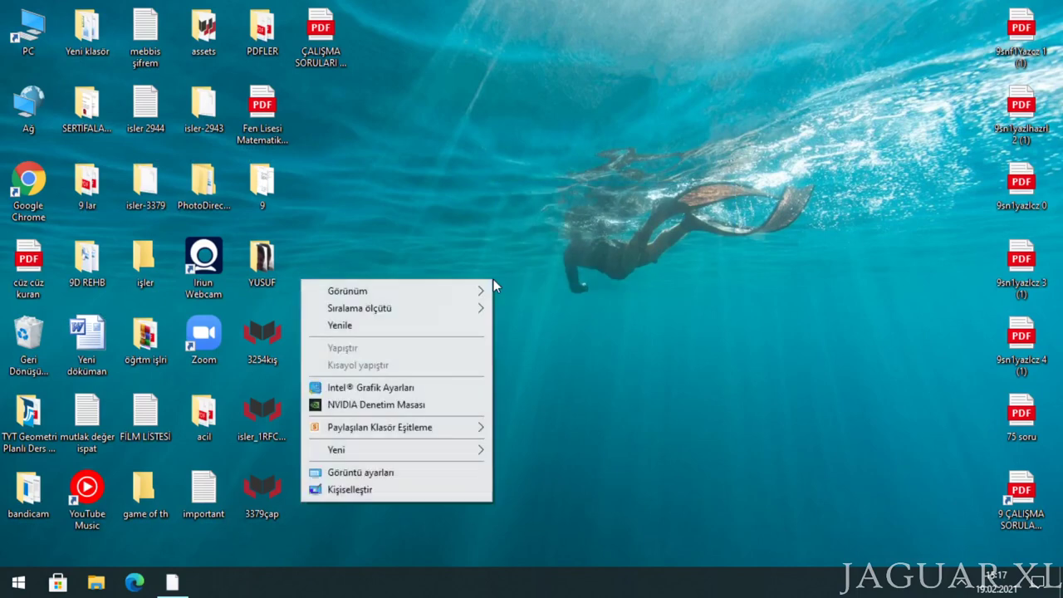
click(385, 407)
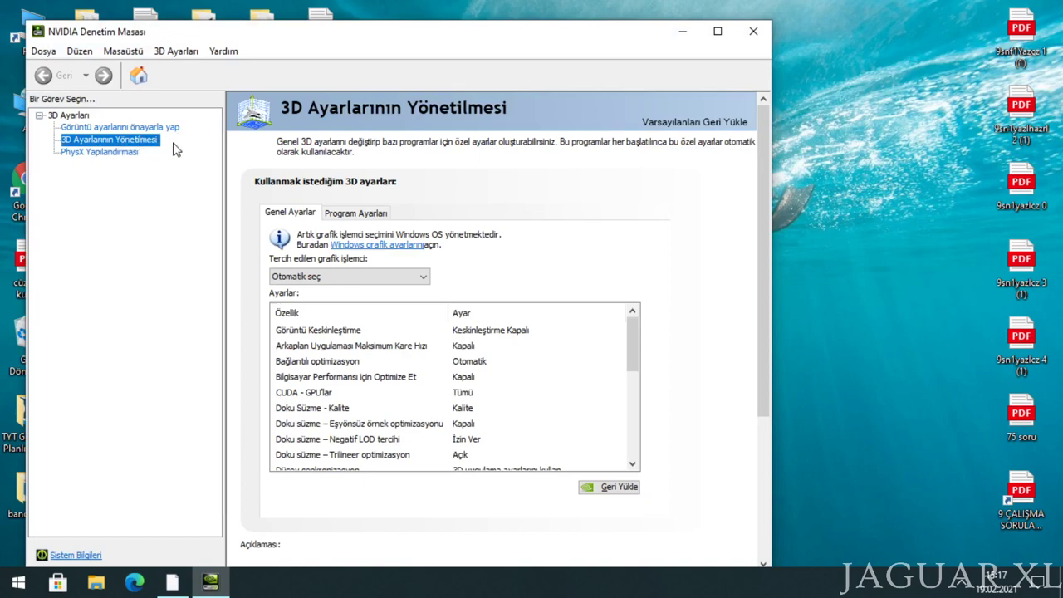
- Try Entegre grafik as the global preferred graphics processor, and return the setting to Otomatik seç
click(334, 277)
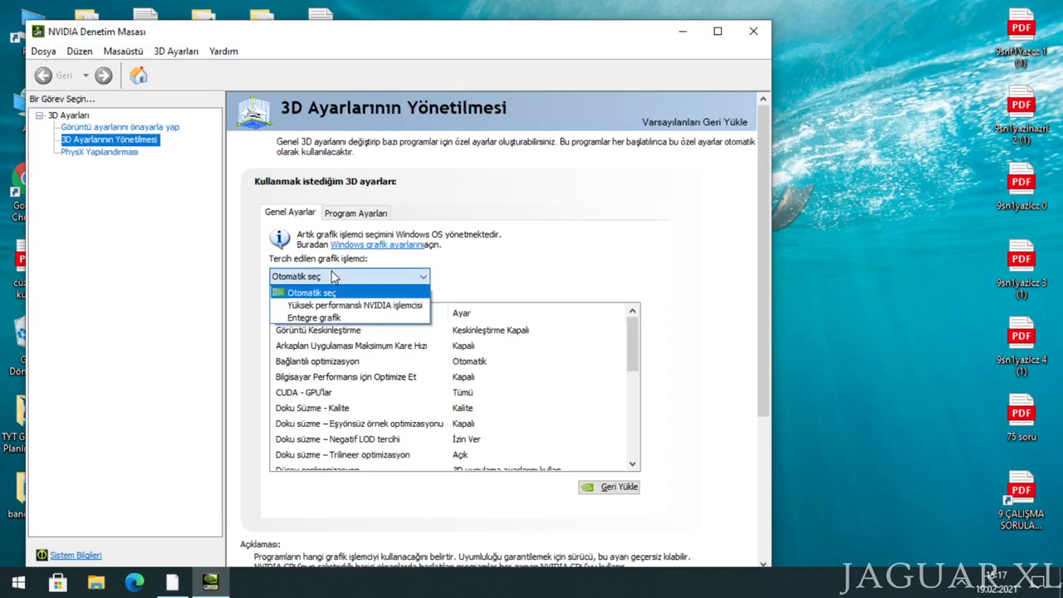
click(333, 318)
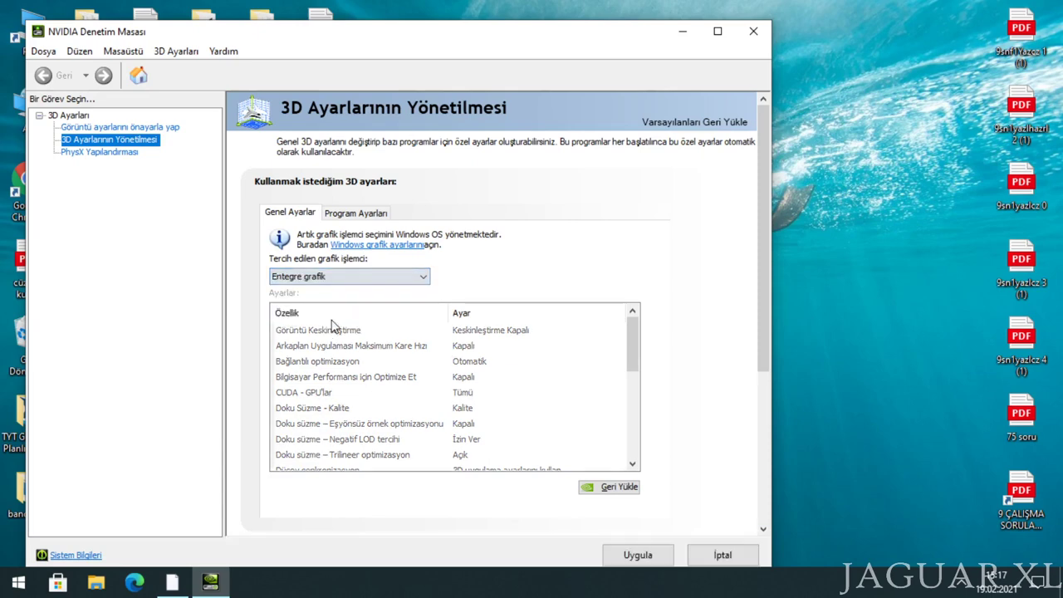
click(340, 277)
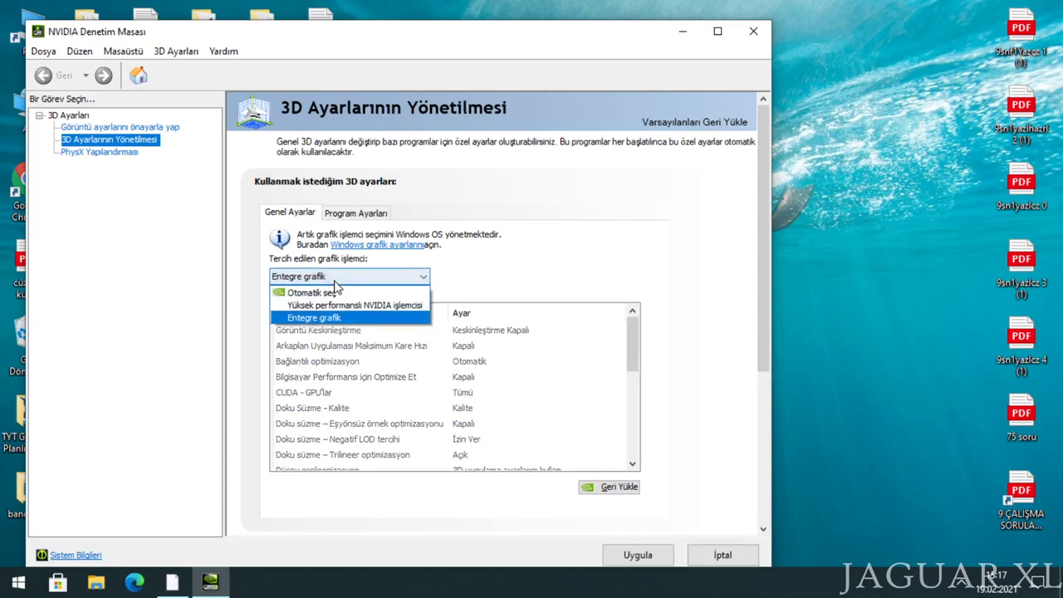
click(337, 292)
- In the program-specific 3D settings, choose OBS Studio (bin/64bit/obs64.exe) as the program to customize
click(355, 212)
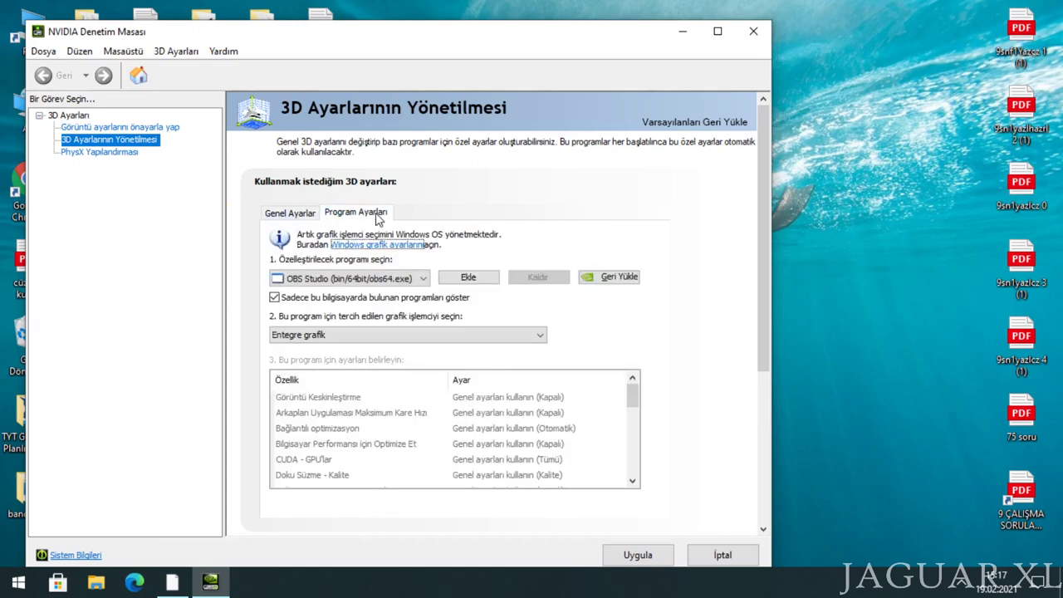
click(332, 284)
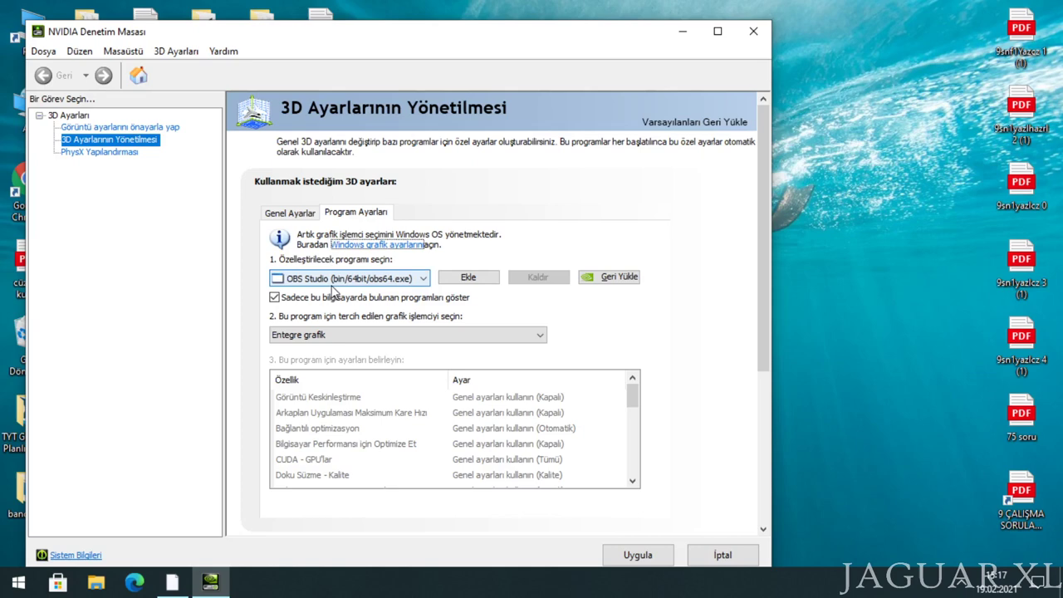
click(338, 282)
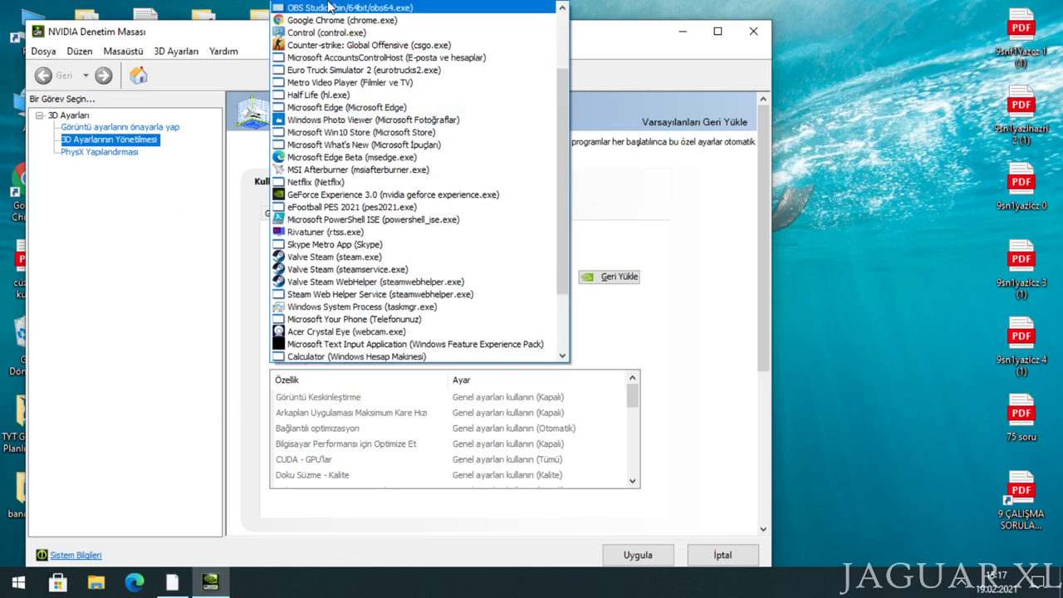
click(68, 307)
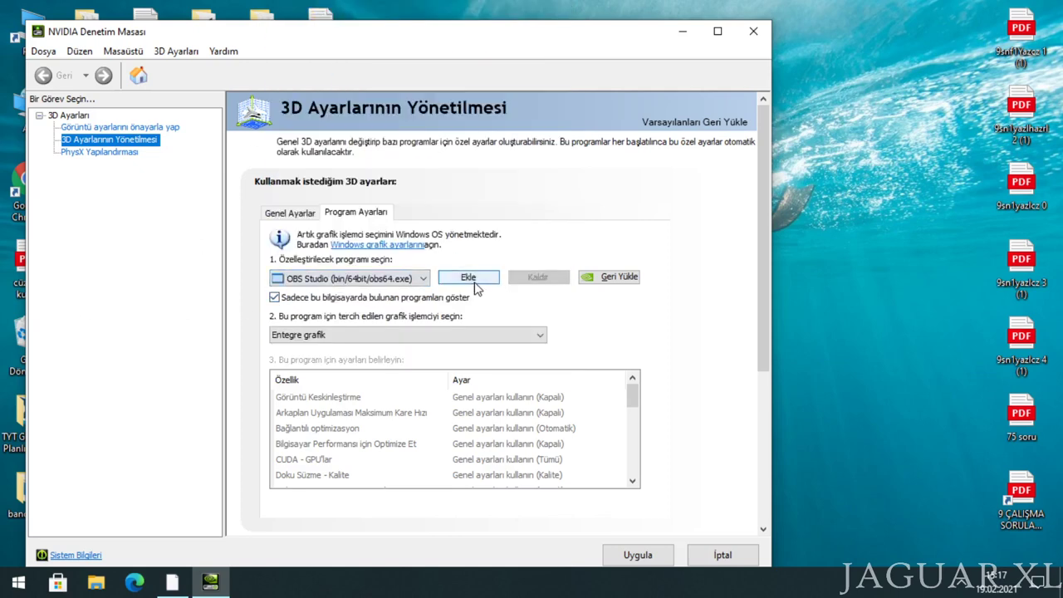
click(349, 281)
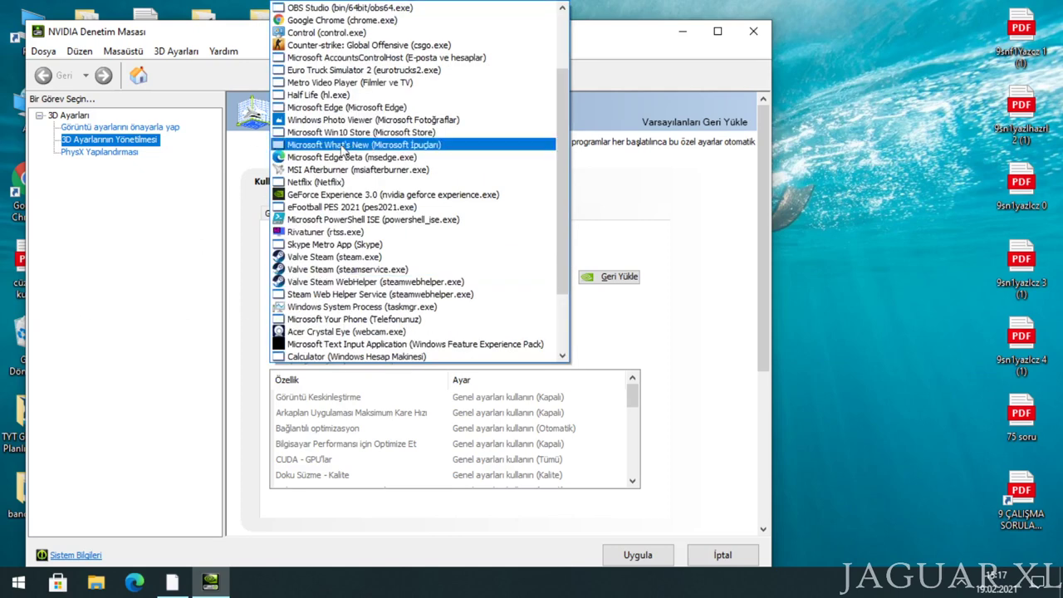
click(349, 7)
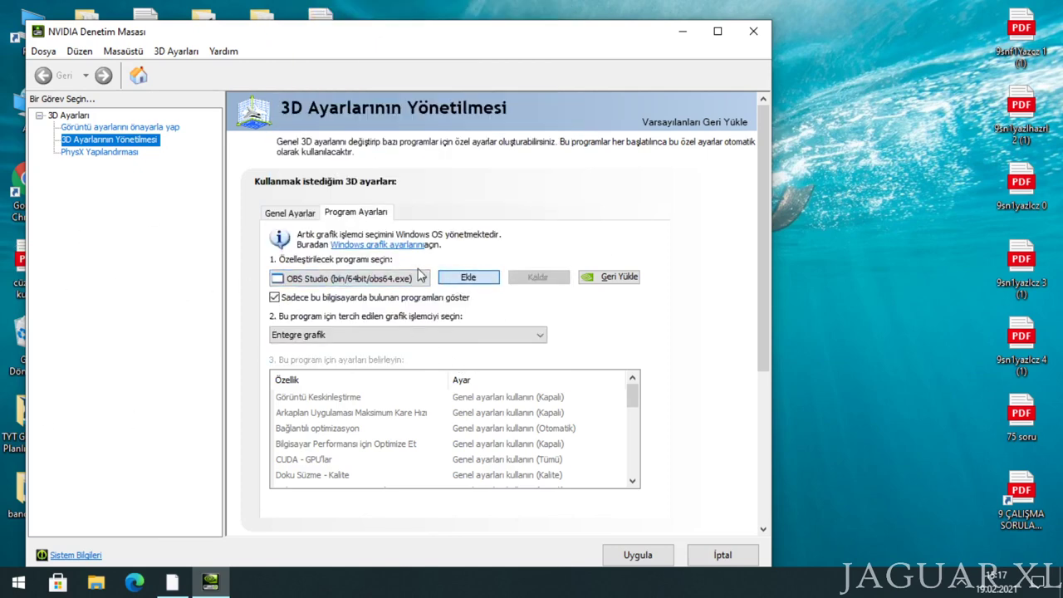
- Browse the list of recently used programs available for custom 3D settings, and close it without adding one
click(468, 277)
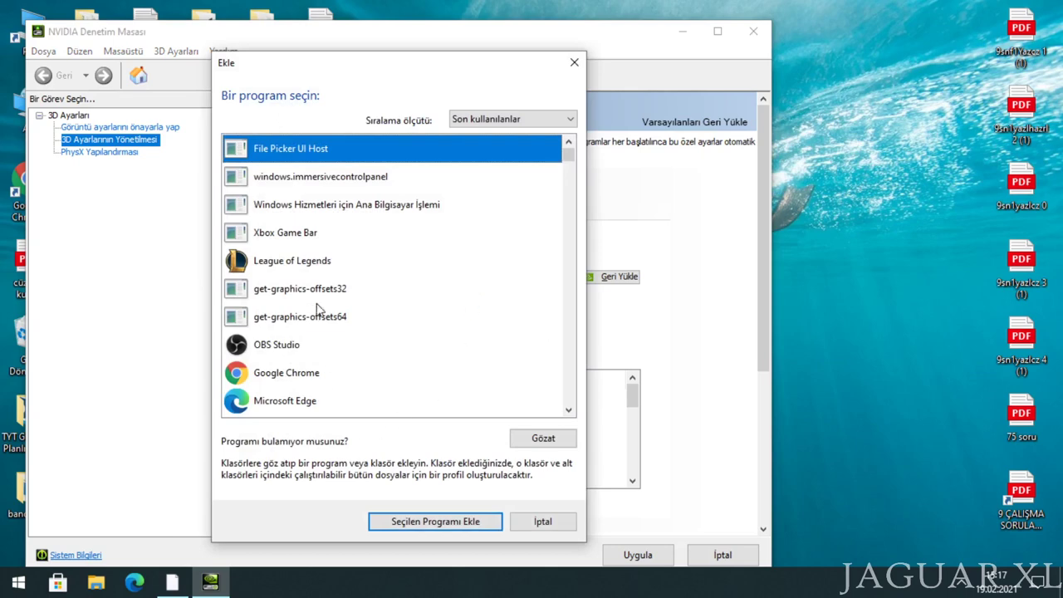
scroll(328, 345, down, 5)
scroll(338, 316, up, 4)
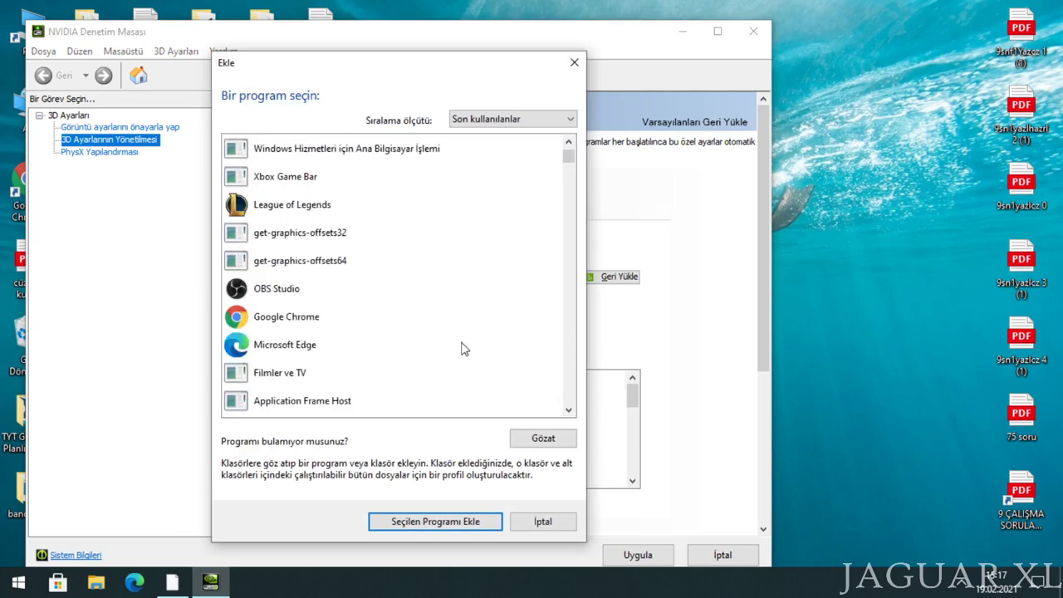
click(544, 522)
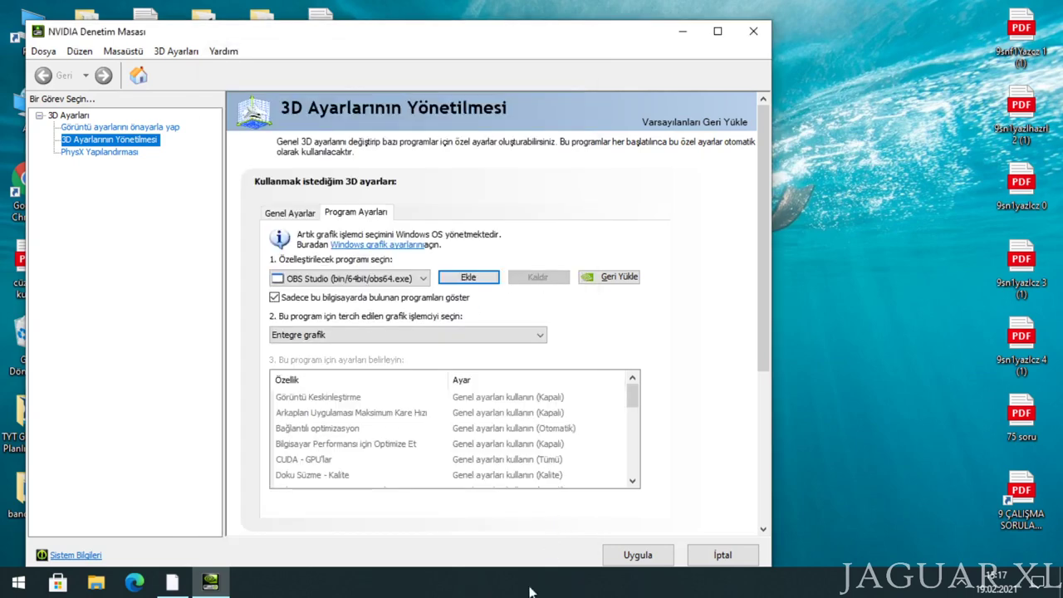
- Set the preferred graphics processor for OBS Studio to Entegre grafik and apply the change
click(495, 335)
click(422, 379)
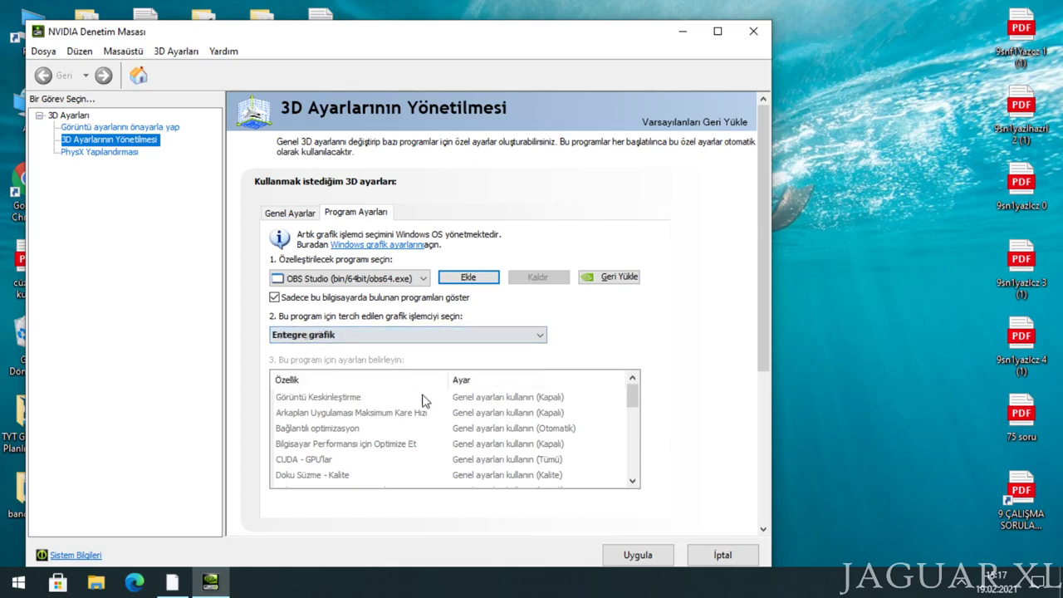
click(638, 556)
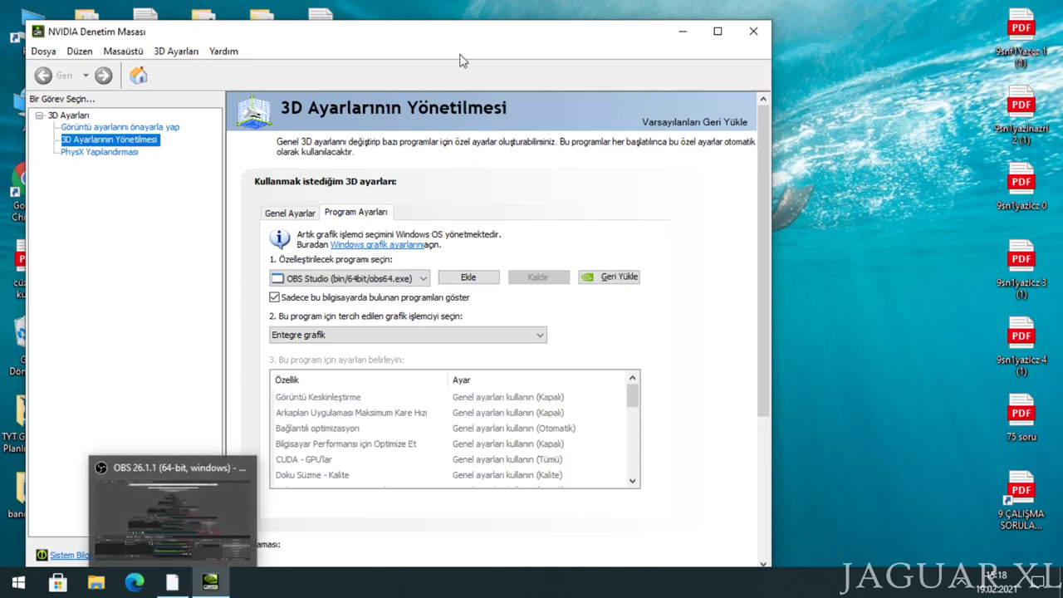
- Look up OBS Studio (64bit) in the Windows search and dismiss the results without launching it
key(super)
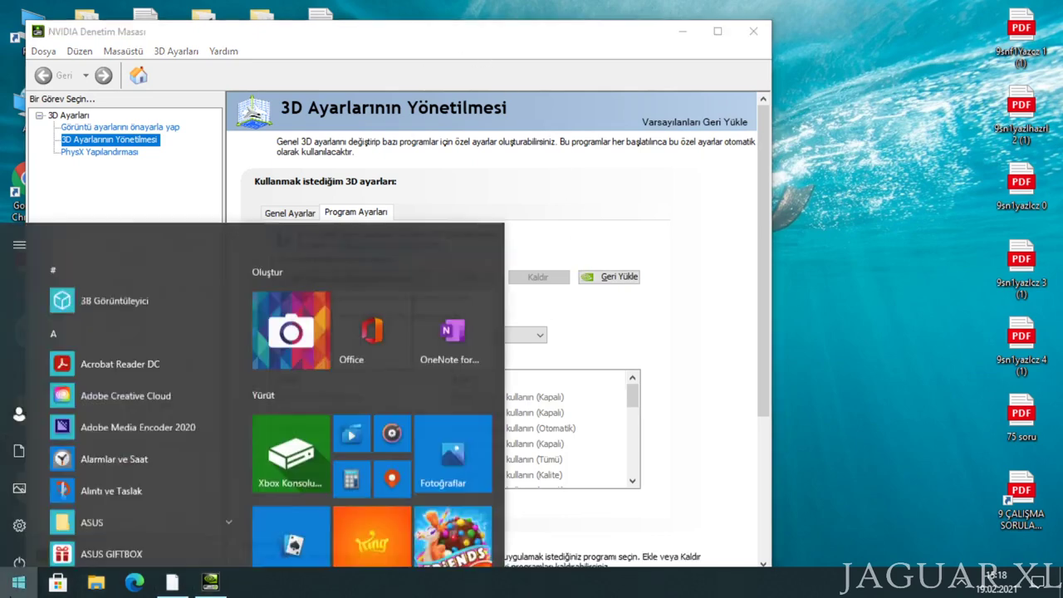
text(O)
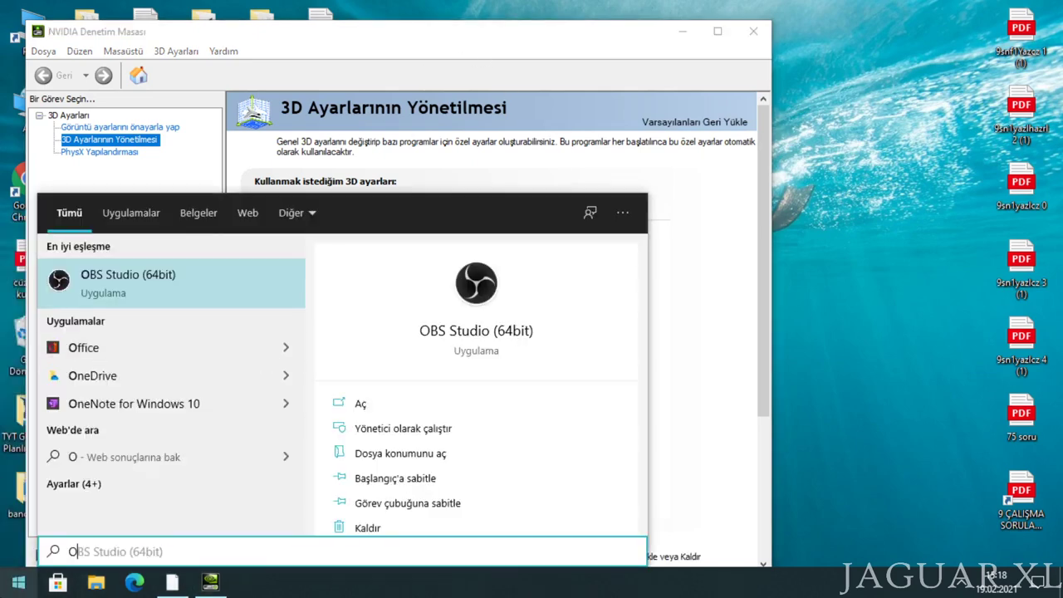
click(19, 582)
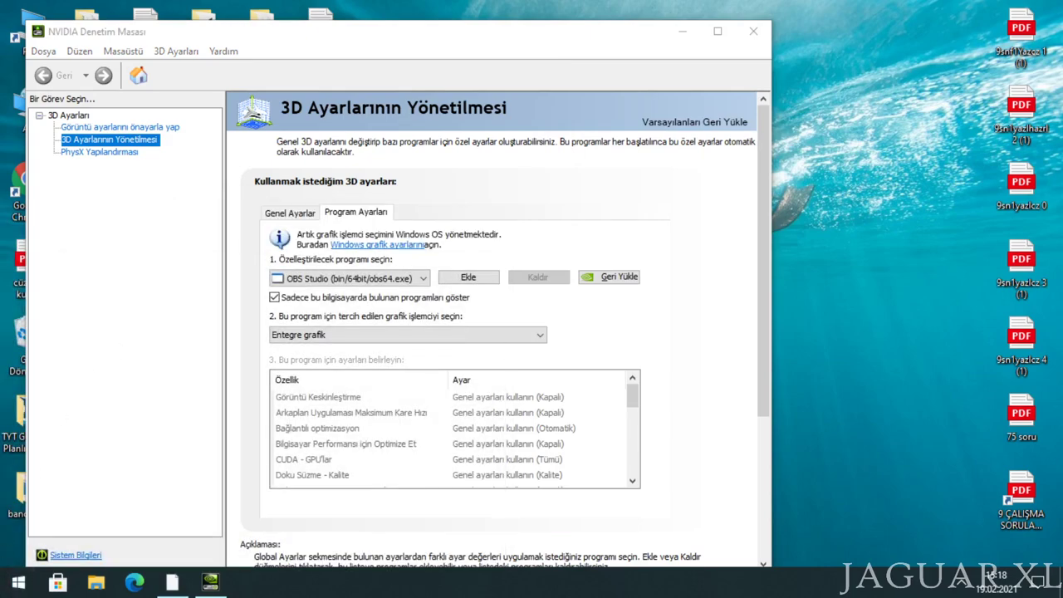
- View the running OBS Studio window briefly, minimize it, and close NVIDIA Denetim Masası
click(172, 581)
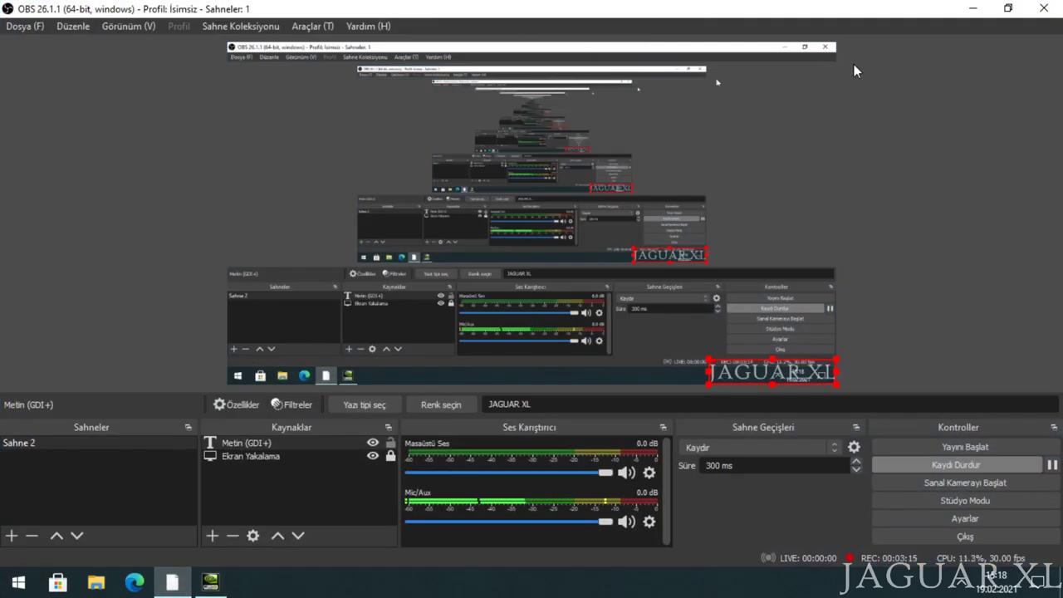
click(973, 8)
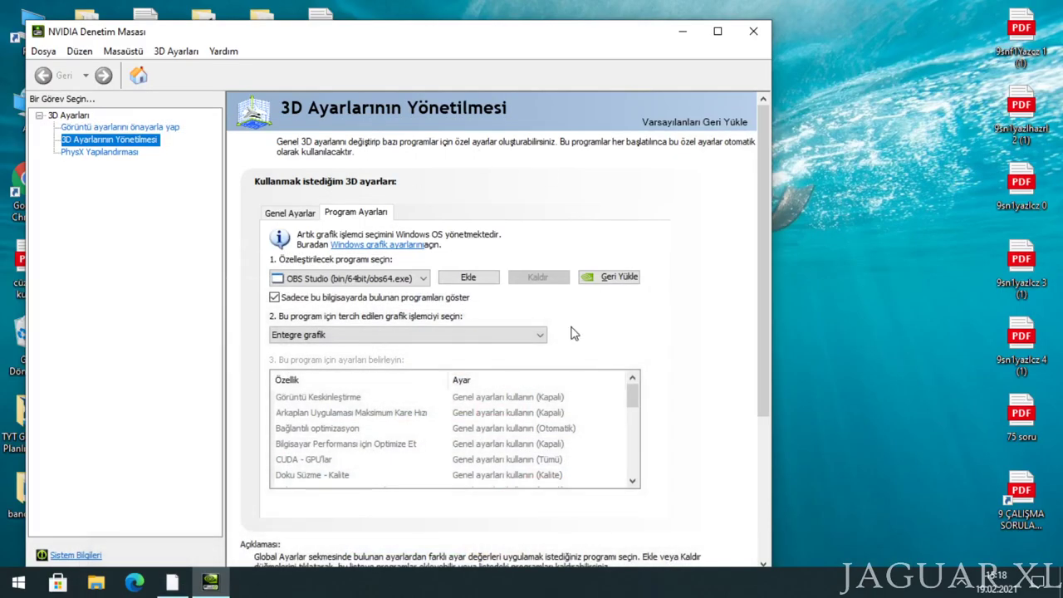
click(753, 31)
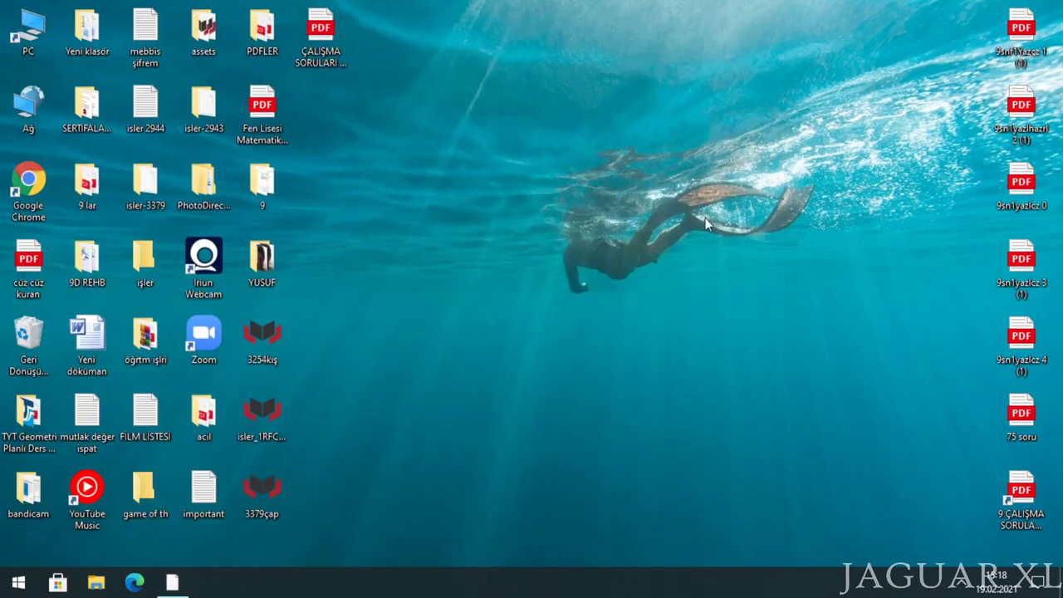
drag(812, 108, 470, 451)
drag(427, 131, 735, 303)
drag(812, 201, 573, 477)
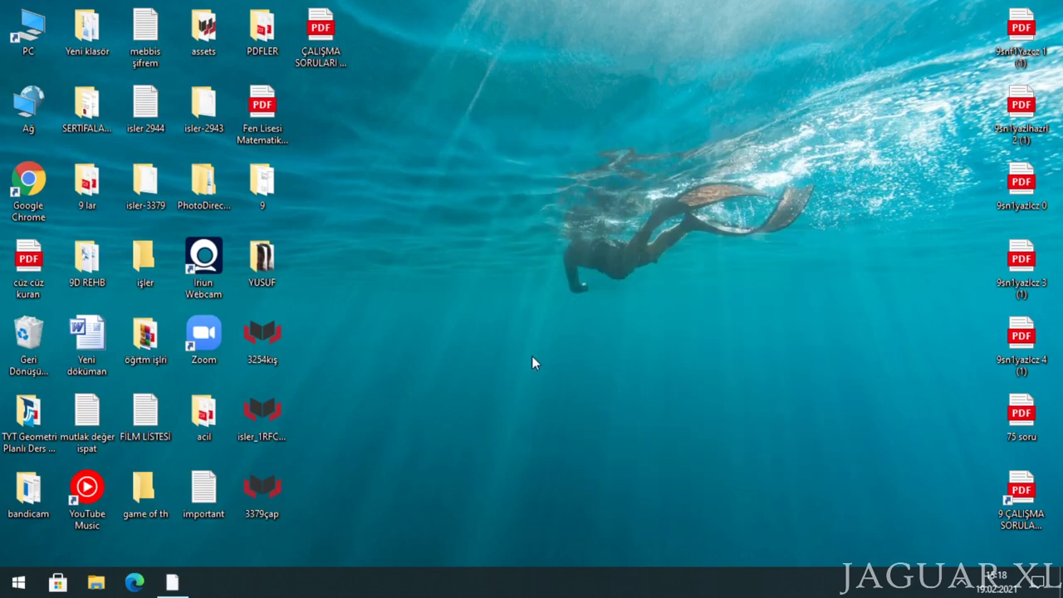